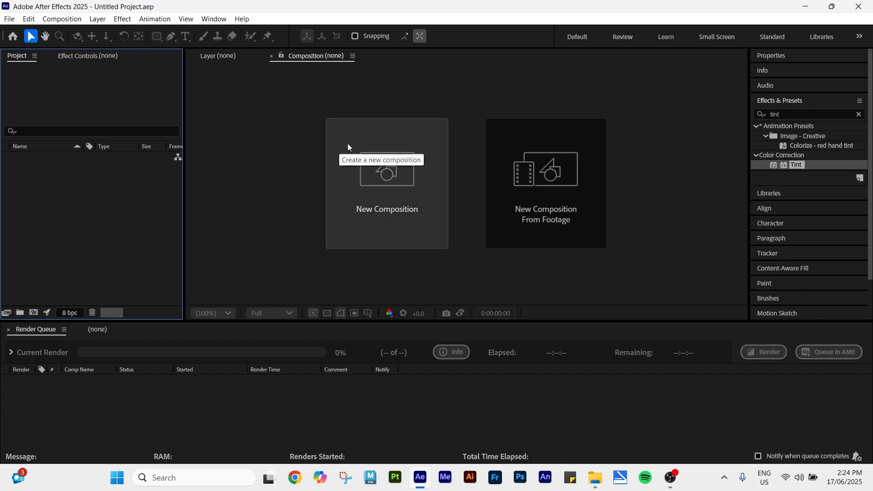
Step: Create a new composition named "Smokey Background" with the default HD 1920x1080, 24 fps settings
click(373, 167)
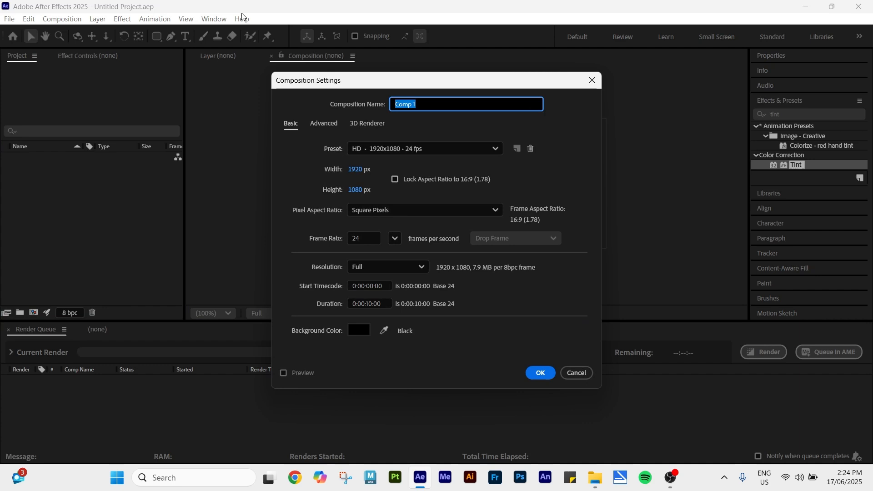
text(Smokey Background)
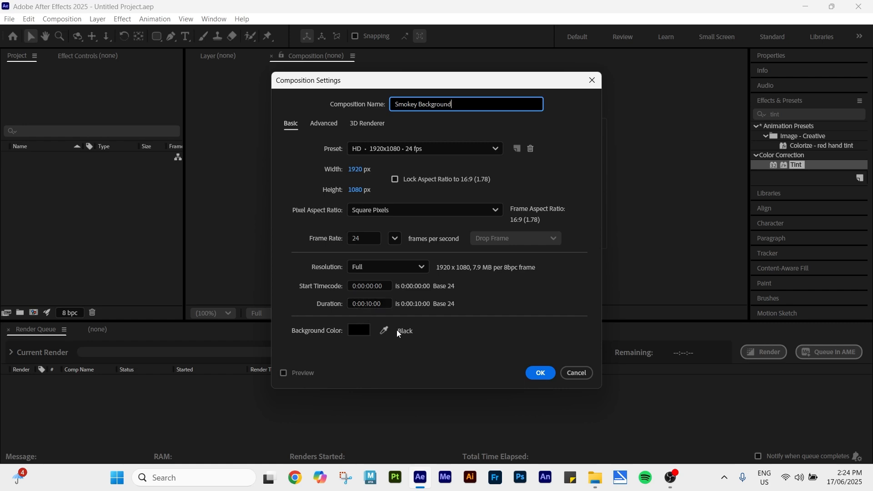
click(546, 375)
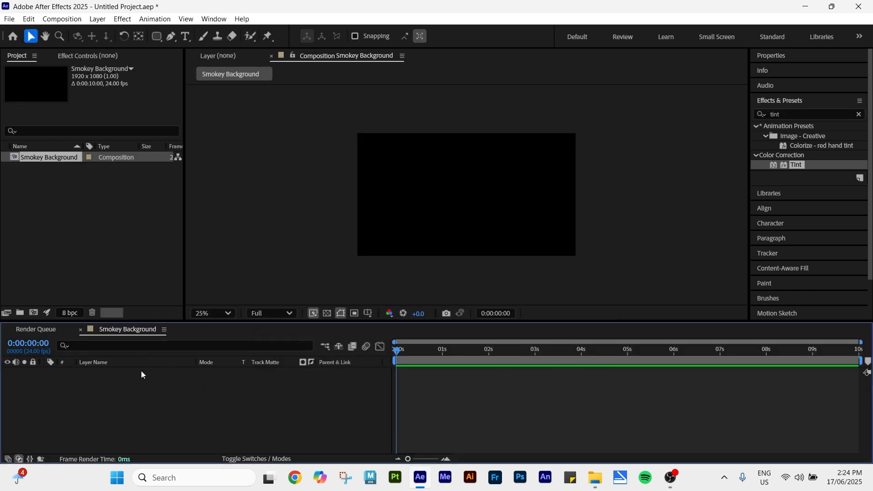
Step: Add a new solid layer named Background with a light blue colour 66AAF0
right_click(173, 387)
mouse_move(189, 255)
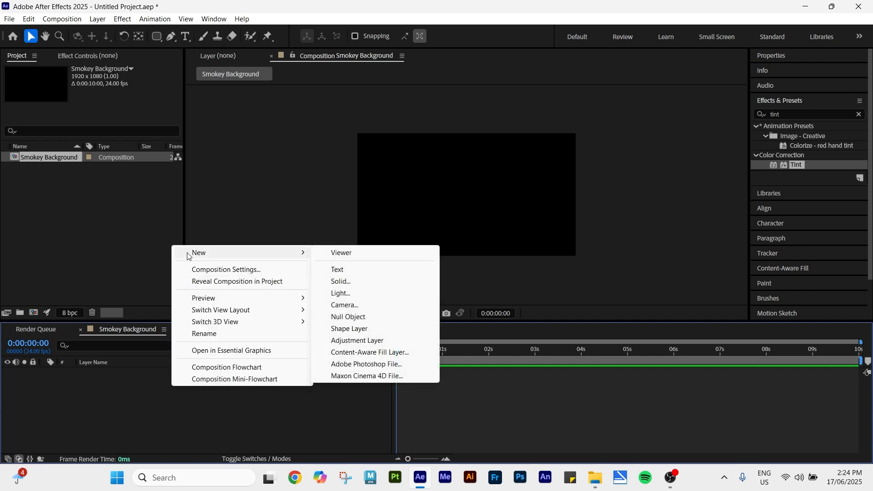
click(363, 283)
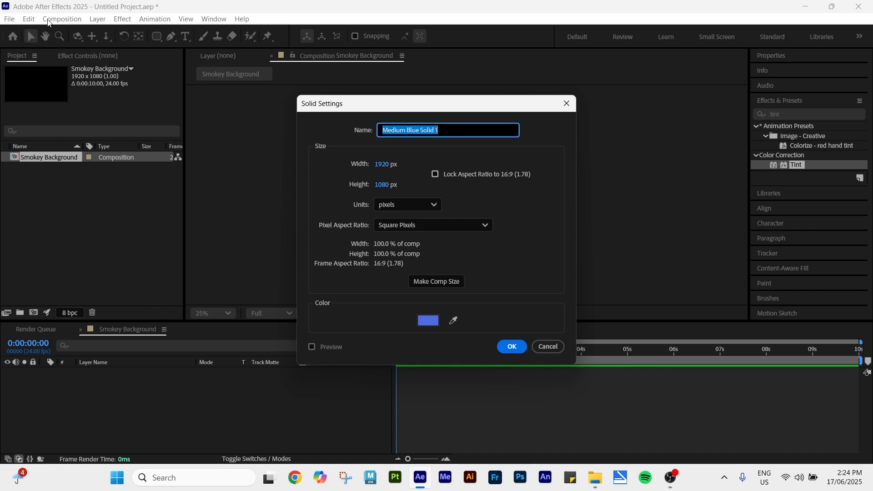
text(Background)
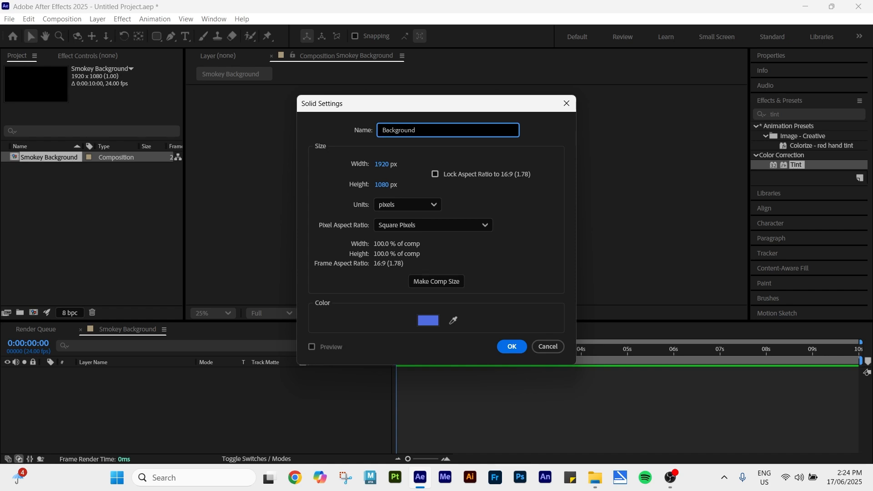
click(430, 322)
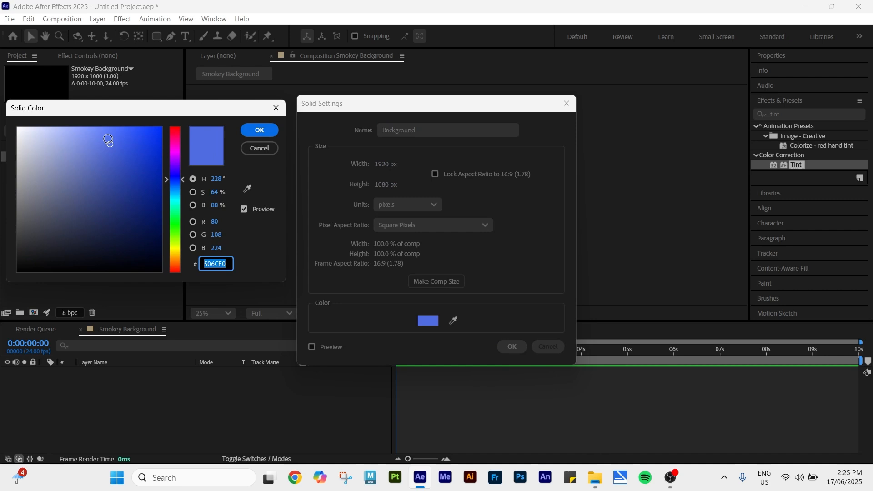
click(106, 140)
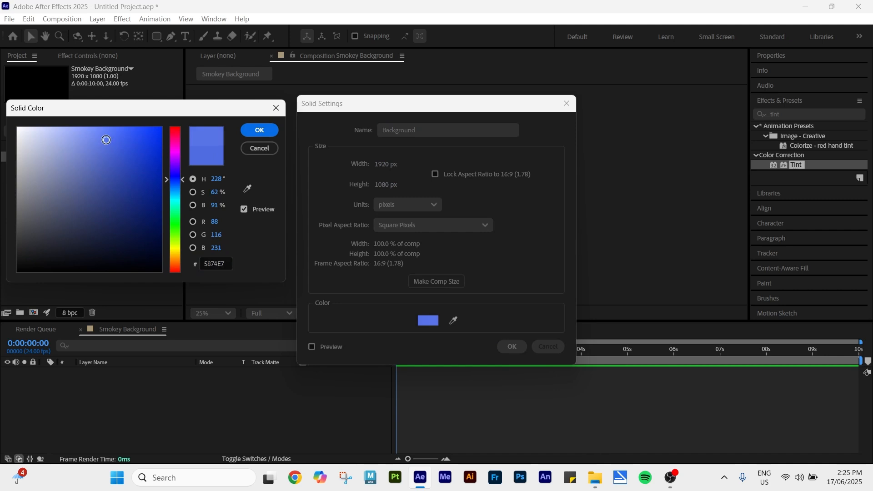
mouse_move(106, 139)
mouse_down()
mouse_move(96, 148)
mouse_move(100, 135)
mouse_up()
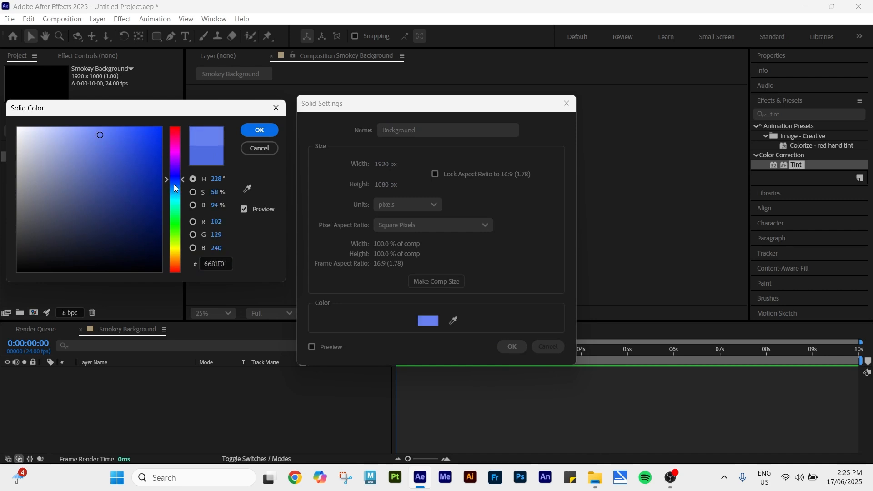
click(176, 187)
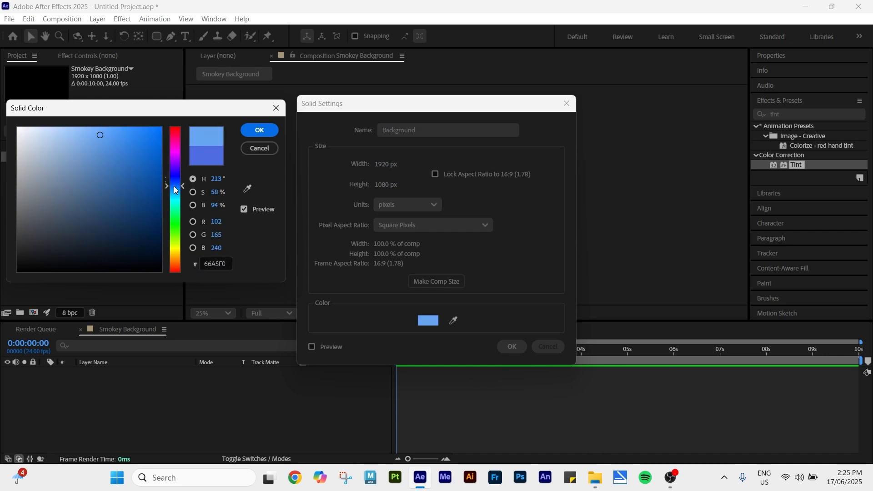
click(260, 131)
click(512, 347)
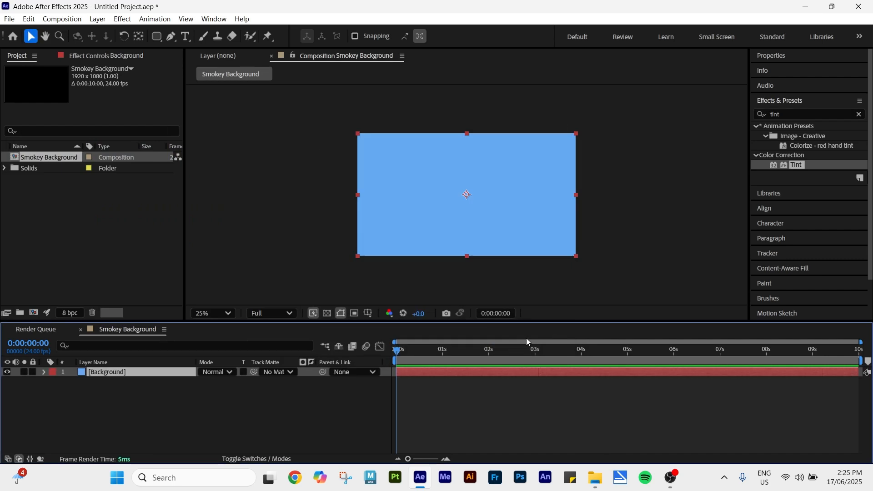
Step: Search the effects for noise and apply Fractal Noise to the Background layer
click(152, 421)
click(130, 372)
click(859, 114)
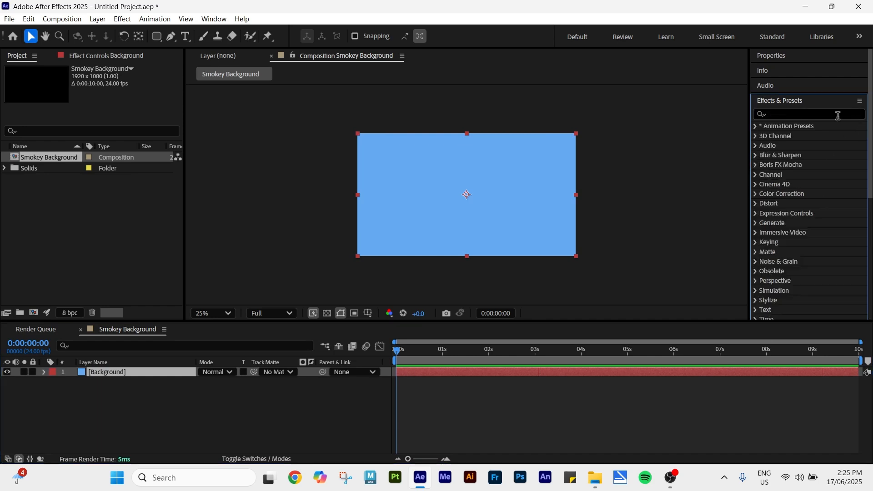
text(noise)
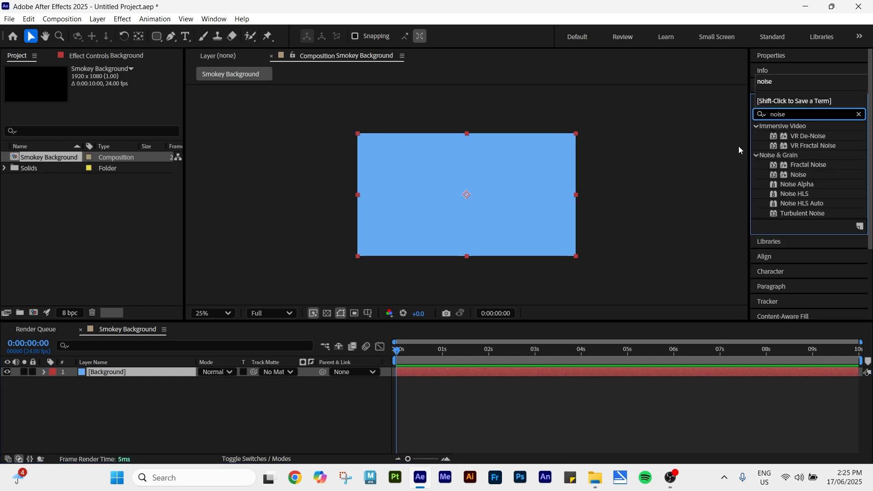
click(817, 144)
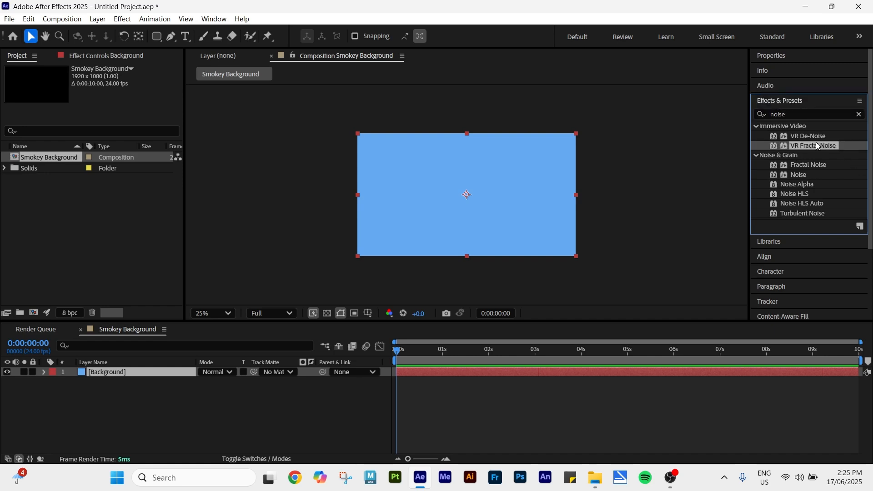
click(816, 164)
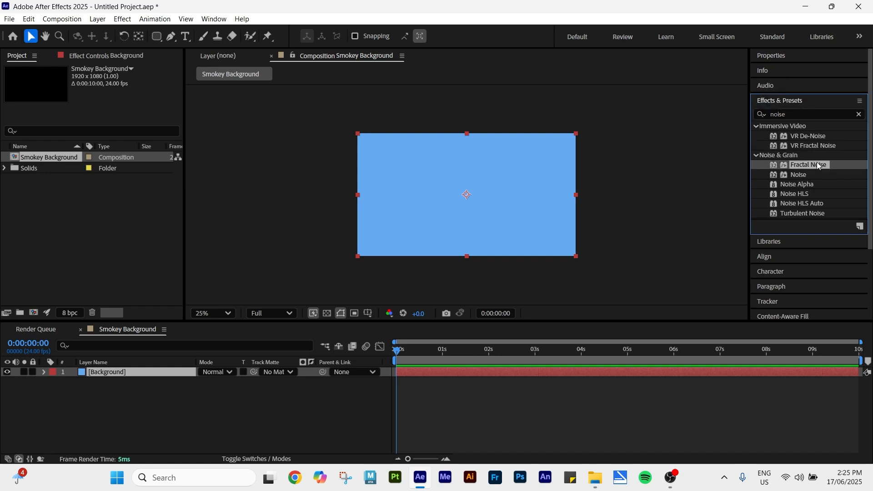
drag(808, 164, 458, 168)
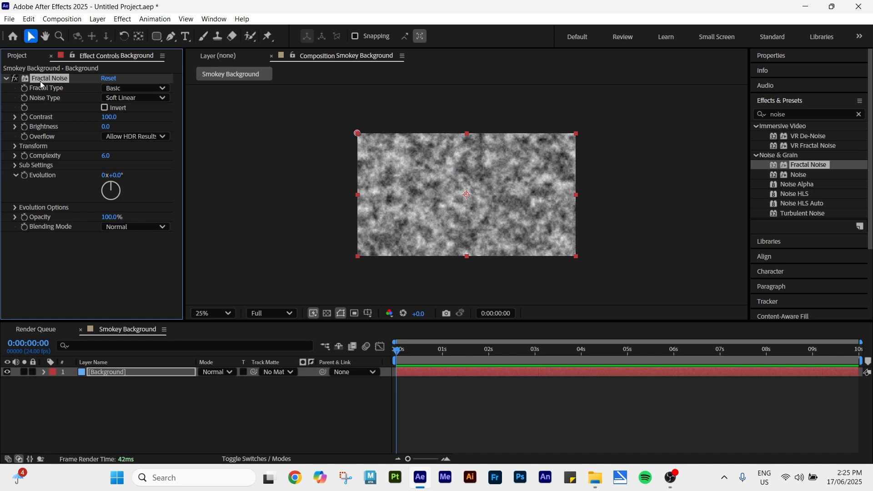
Step: Set the Fractal Noise Contrast to 131 and Brightness to -35
drag(111, 117, 88, 128)
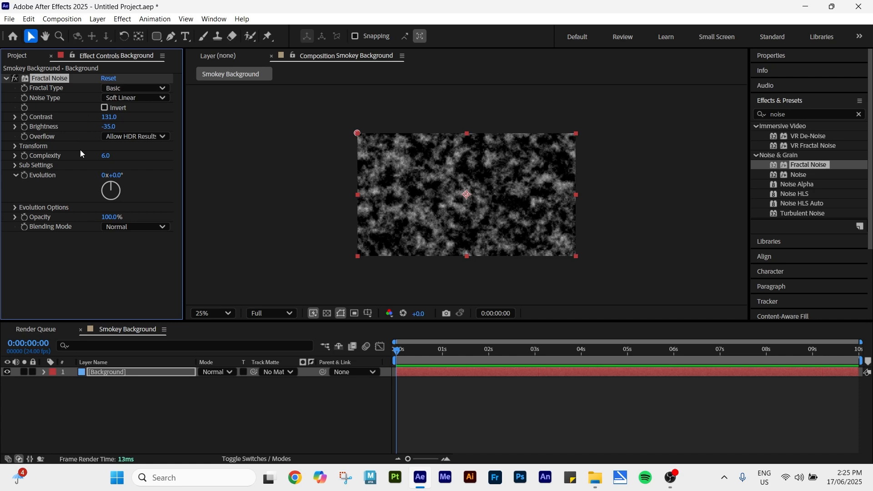
Step: Turn off Uniform Scaling and set Scale Width to 500.8 and Scale Height to 396.5
click(15, 146)
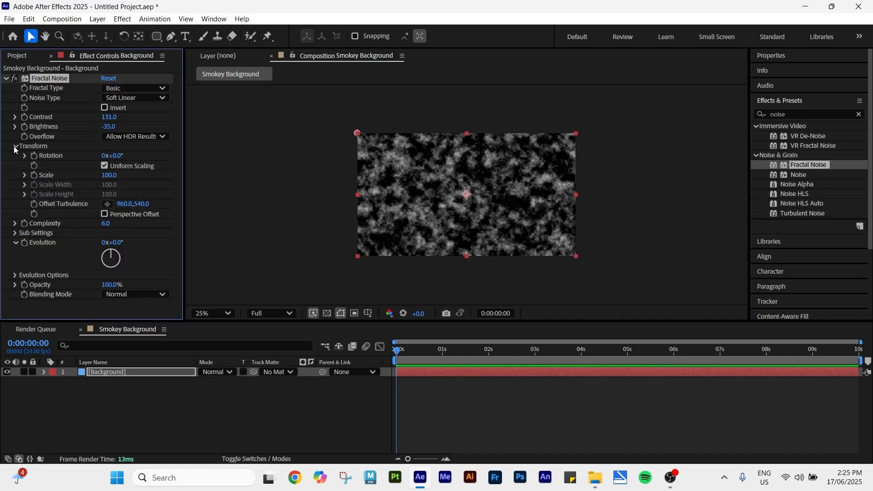
click(104, 165)
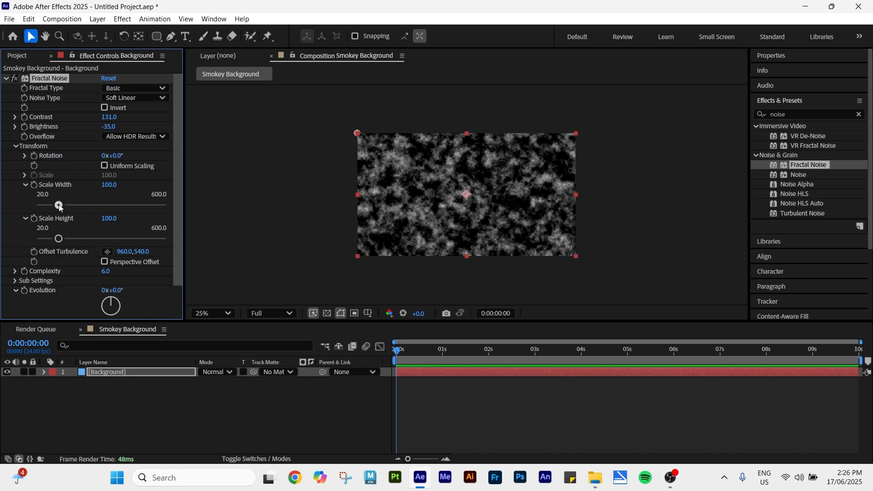
drag(59, 206, 145, 211)
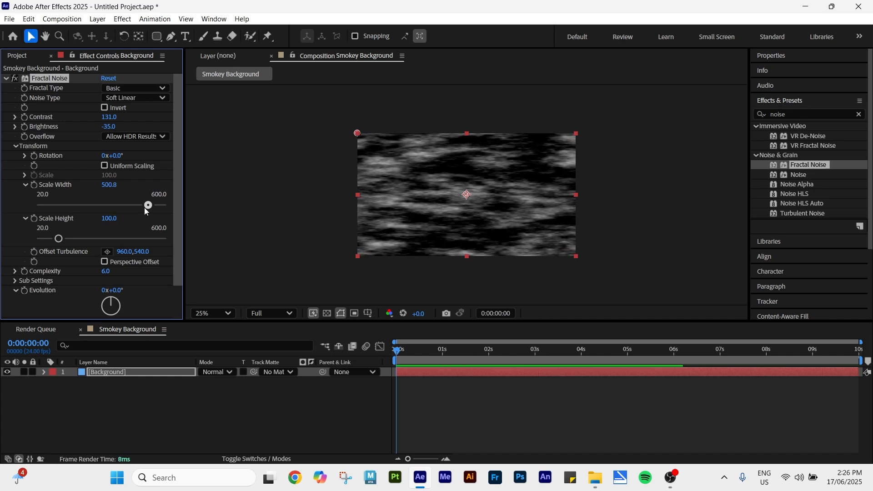
drag(58, 237, 123, 241)
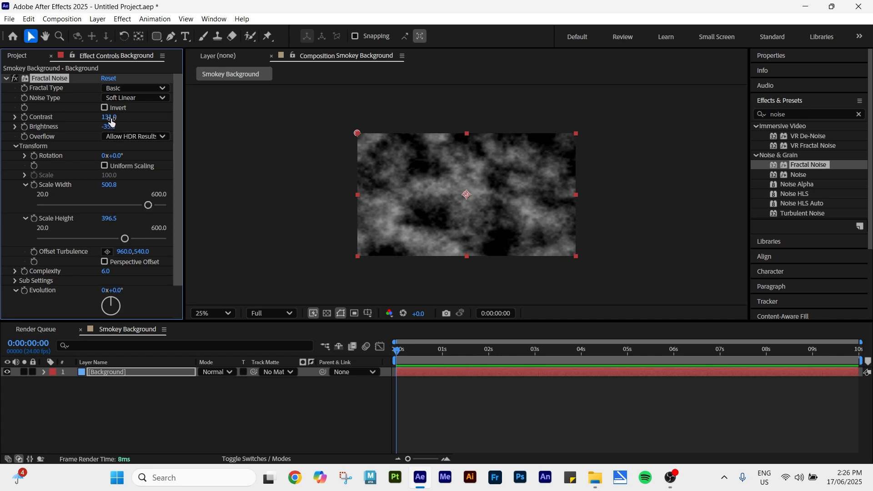
Step: Set the Fractal Noise Contrast to 200 and Brightness to -33
mouse_move(111, 117)
mouse_down()
mouse_move(156, 120)
mouse_move(111, 128)
mouse_up()
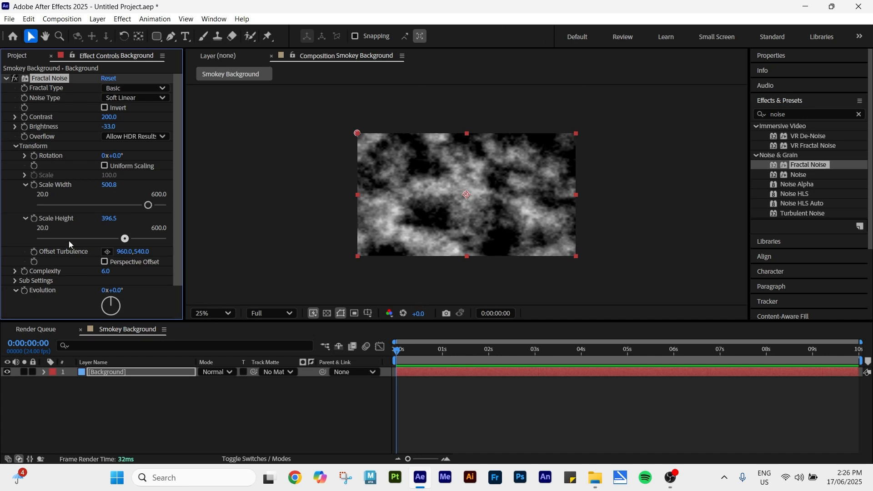
Step: Keyframe Evolution at 0x+0.0° on the first frame and 3x+2.0° on the last frame
click(25, 291)
drag(396, 350, 859, 350)
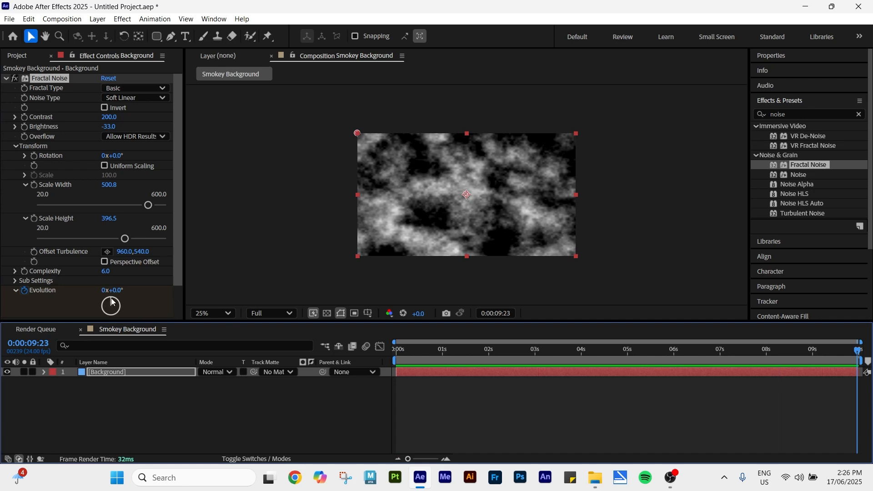
mouse_move(112, 302)
mouse_down()
mouse_move(114, 315)
mouse_move(112, 304)
mouse_up()
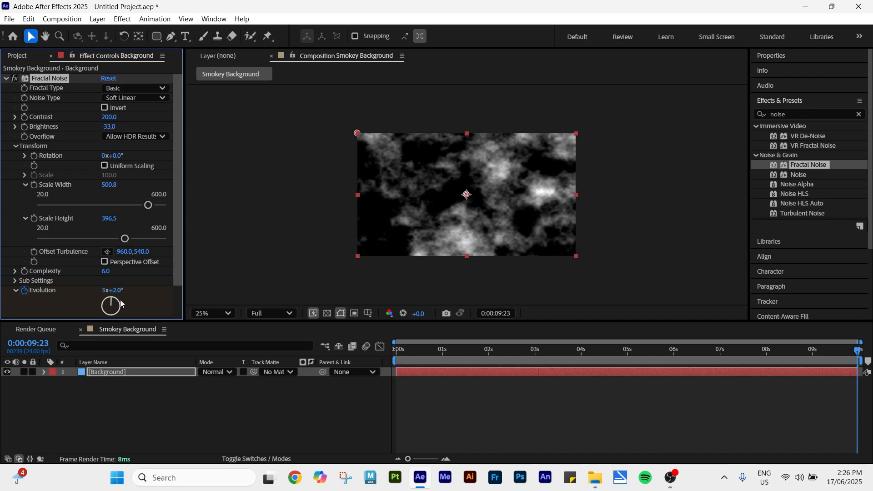
Step: Preview the evolving noise animation from the start of the composition
drag(403, 347, 396, 347)
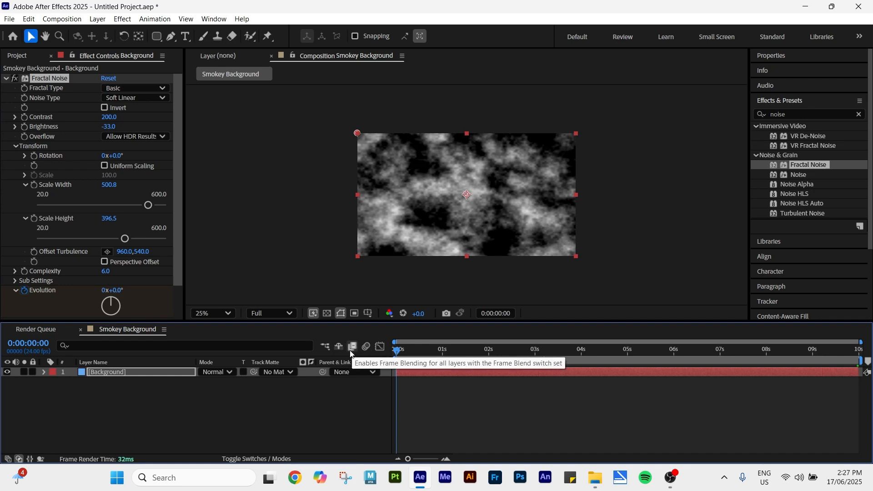
key(space)
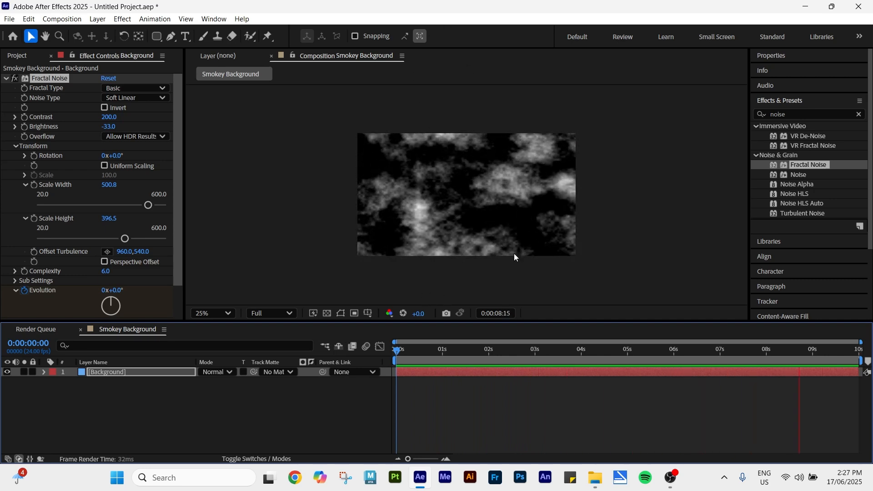
key(space)
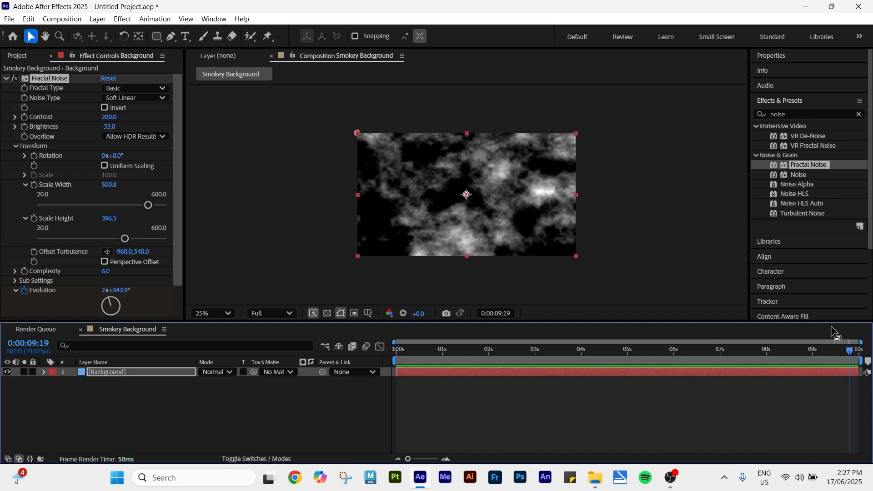
drag(852, 352, 373, 359)
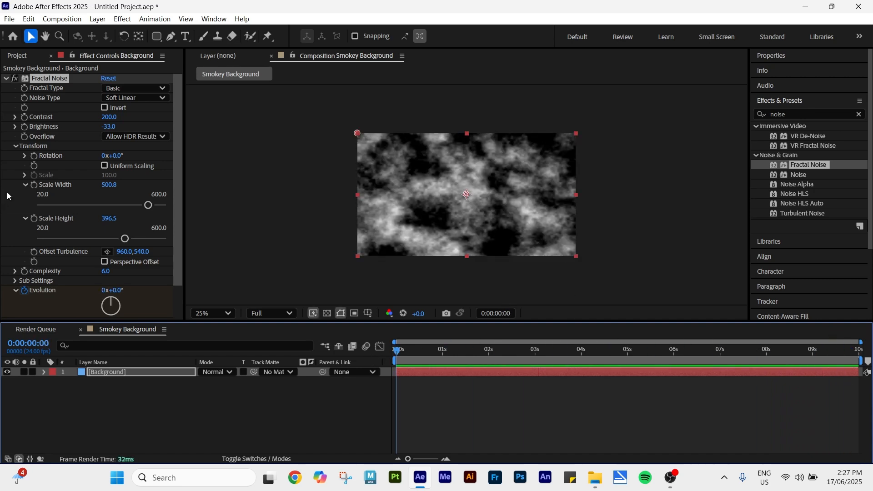
Step: Keyframe Offset Turbulence, setting it to 960, -283 on the composition's last frame
click(16, 147)
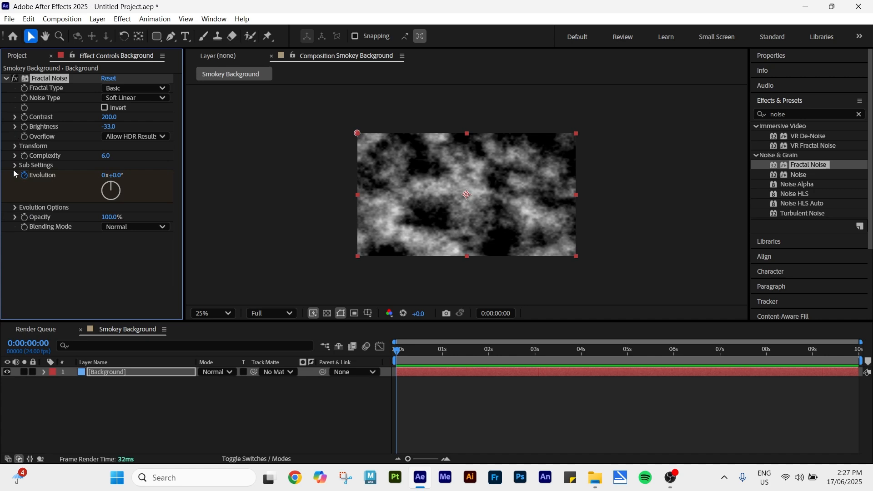
click(15, 146)
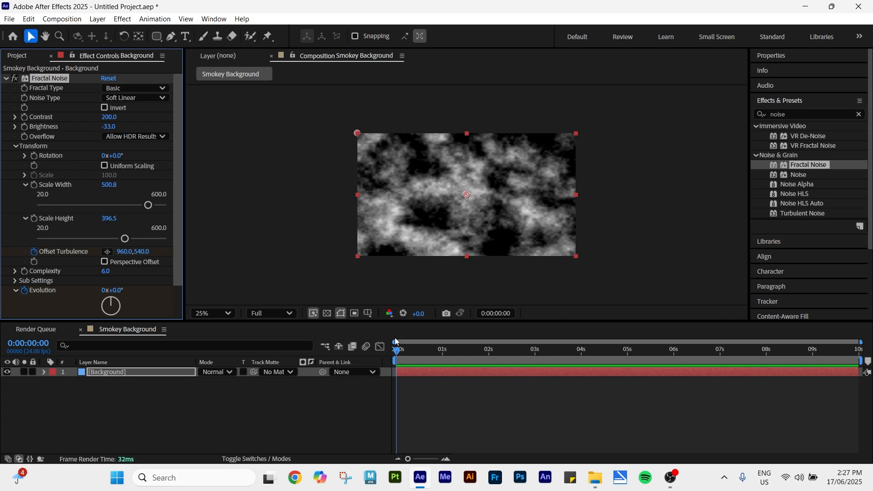
drag(396, 356, 869, 407)
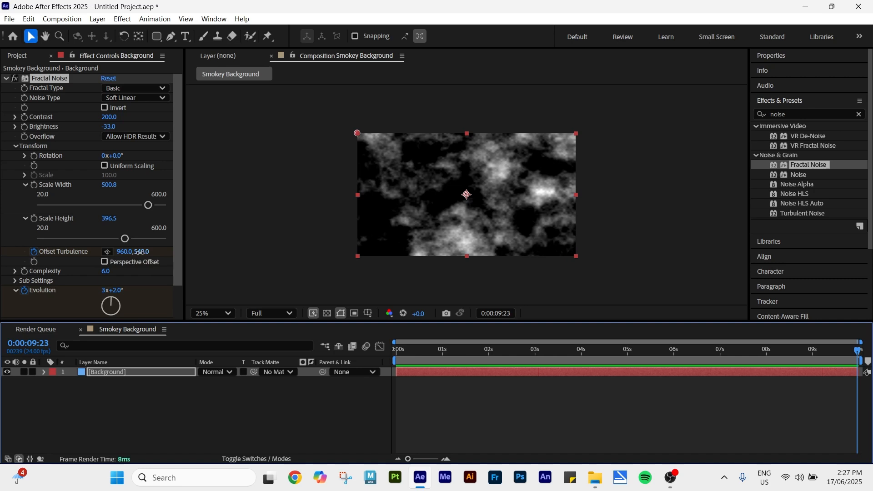
drag(140, 252, 2, 221)
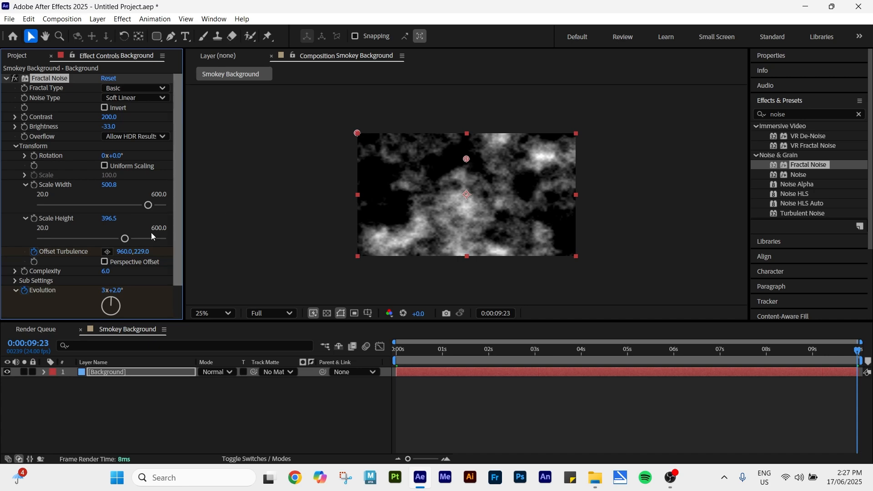
drag(141, 252, 2, 225)
drag(34, 141, 95, 5)
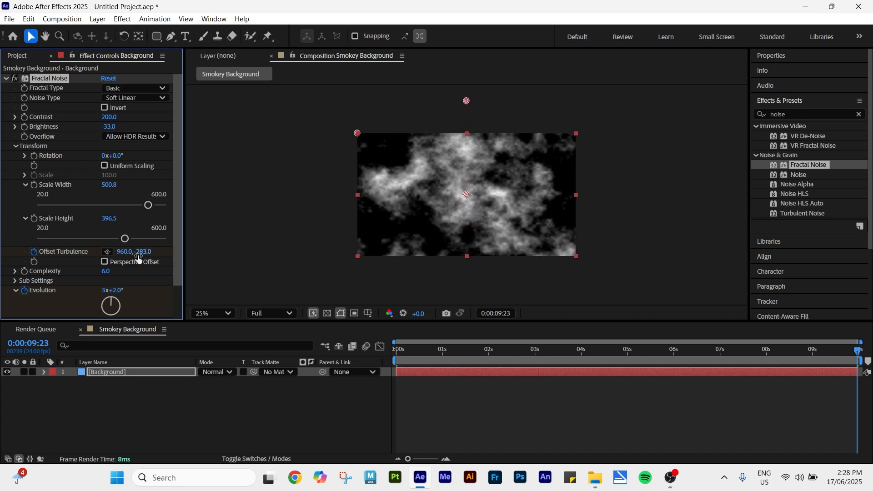
Step: Play back the smoke animation from the beginning
drag(402, 353, 340, 345)
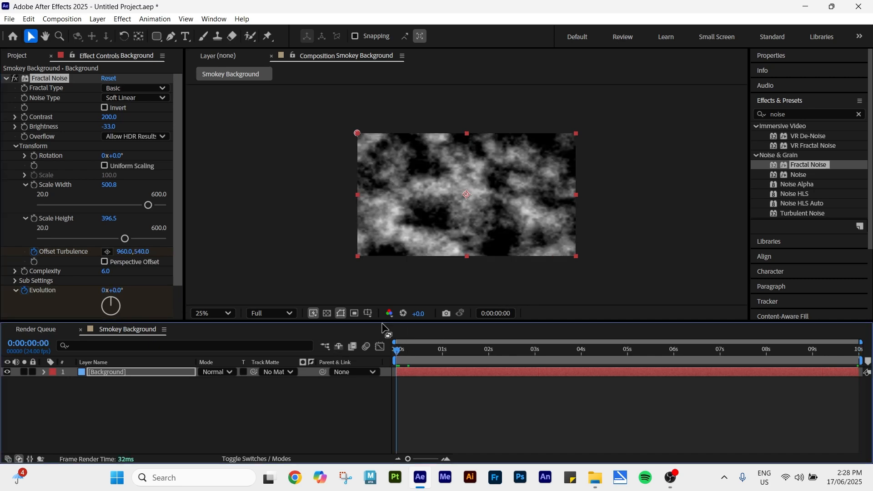
key(space)
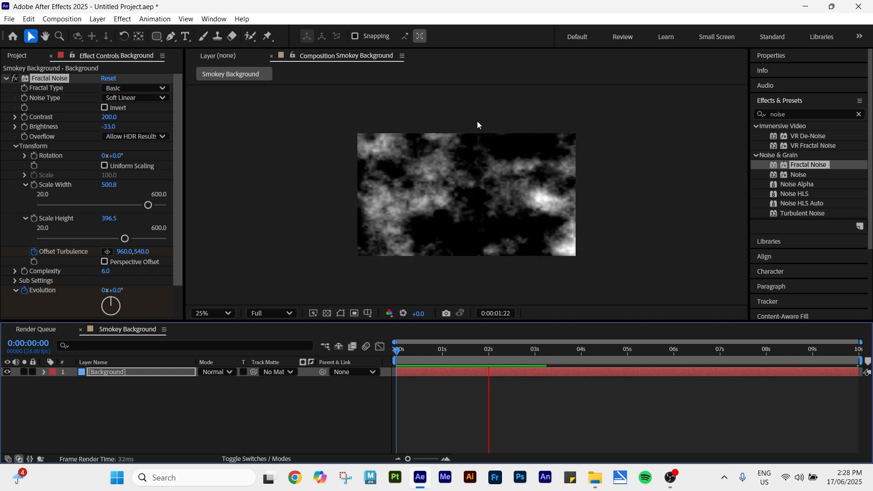
Step: Preview the noise animation, then set the Fractal Noise blending mode to Screen
key(space)
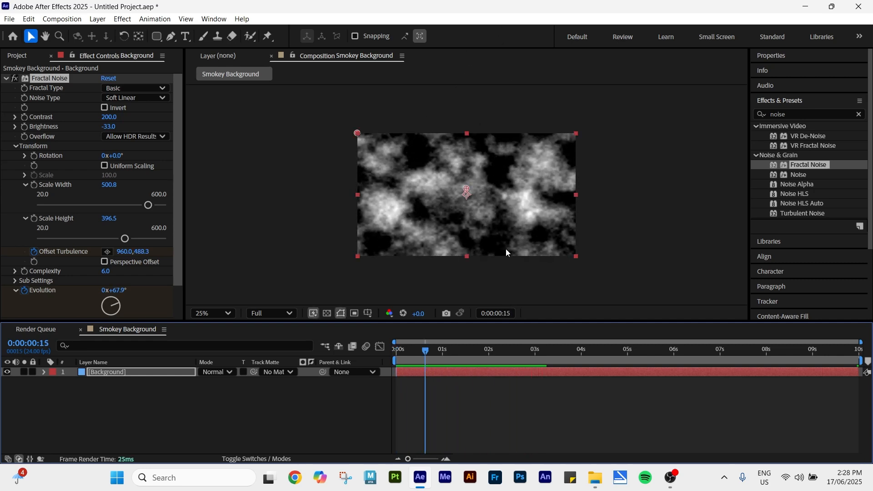
drag(427, 359, 366, 304)
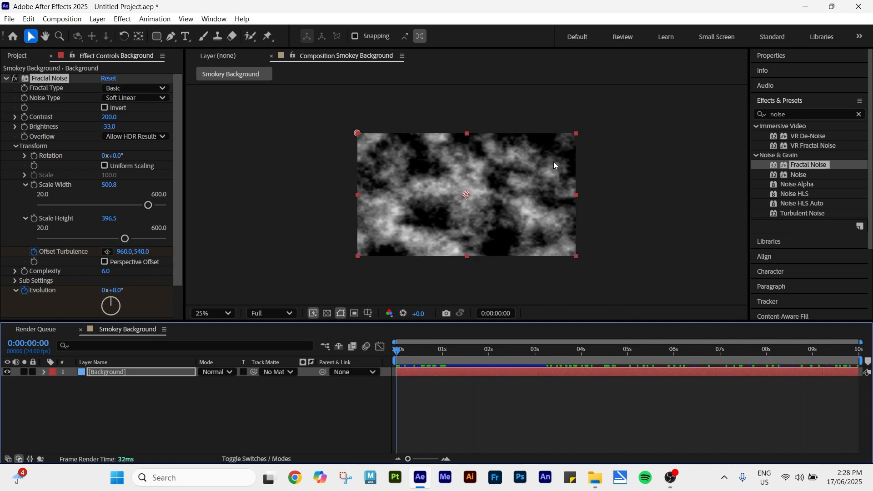
click(16, 147)
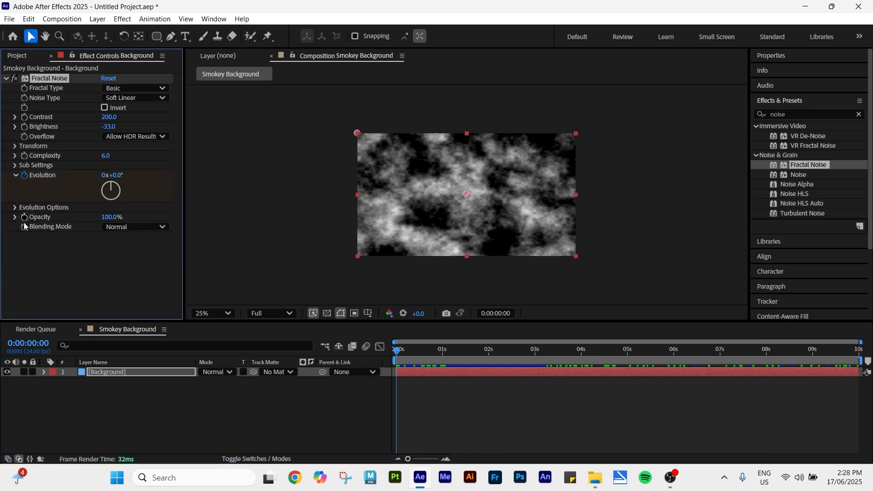
click(126, 228)
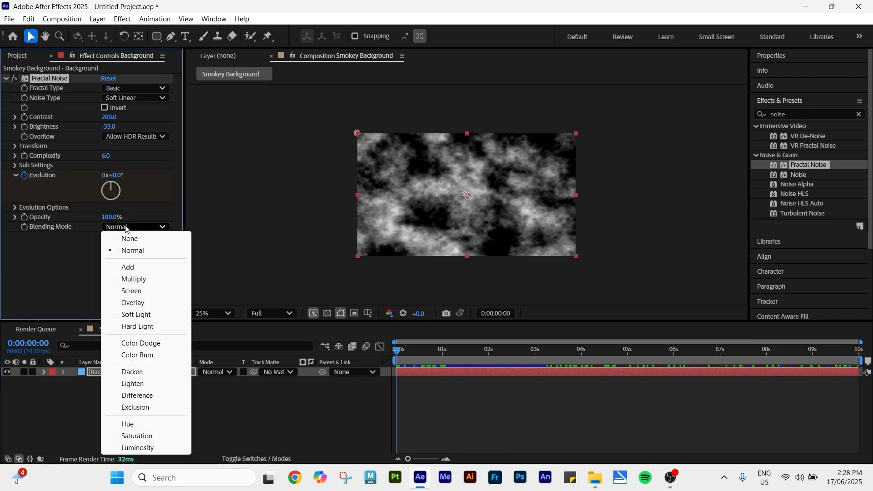
click(128, 295)
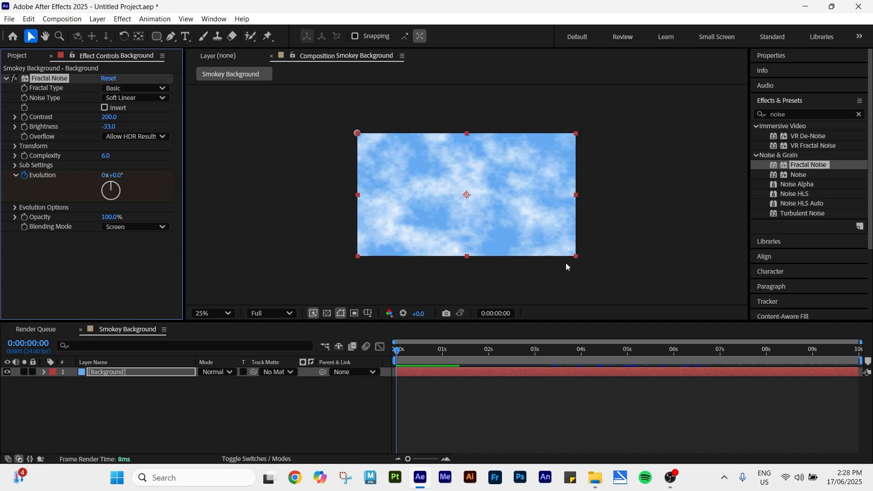
Step: Find the Tint effect and apply it to the Background layer
click(5, 79)
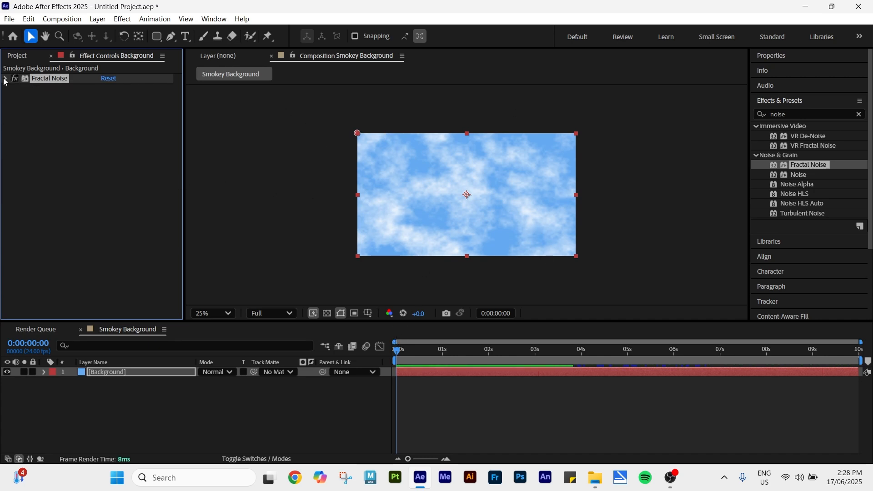
click(858, 114)
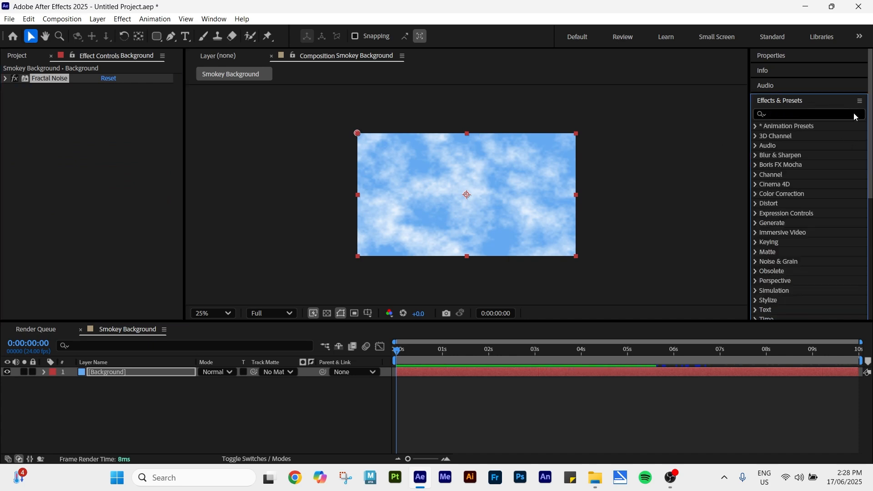
click(813, 112)
text(tint)
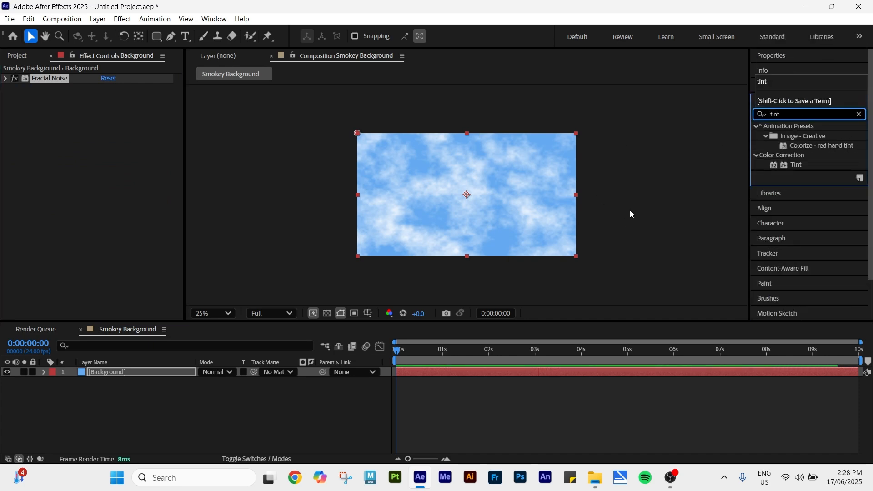
click(799, 165)
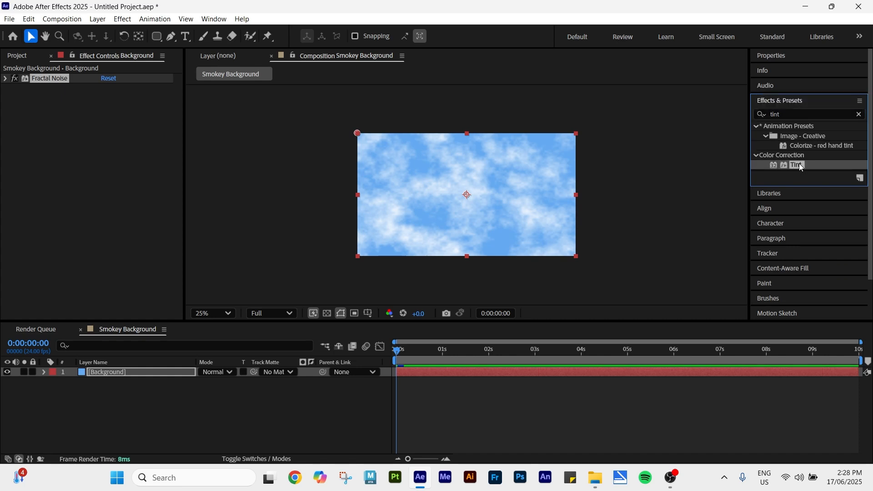
drag(798, 163, 58, 106)
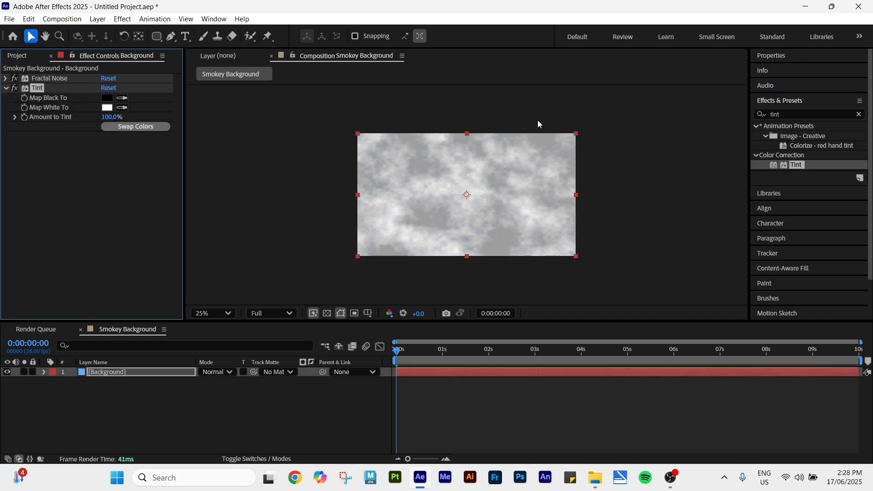
Step: Set Tint's Map Black To colour to light blue 66AAF0 using the eyedropper
click(110, 97)
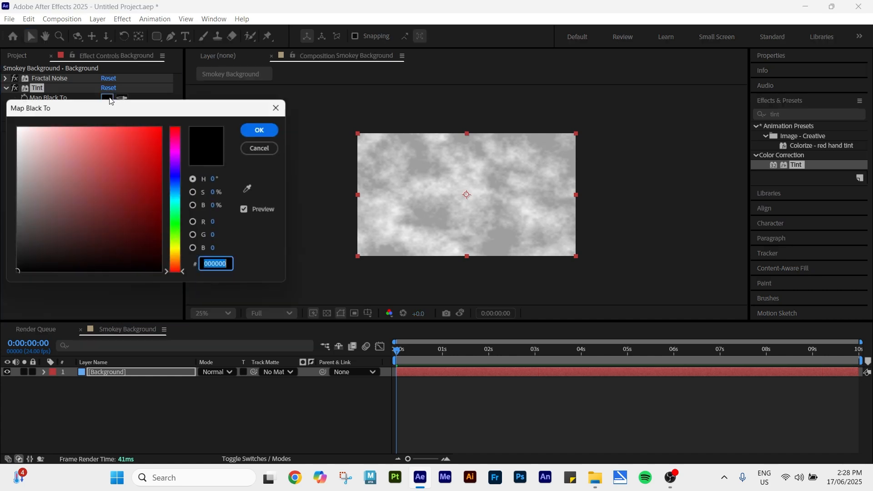
click(246, 188)
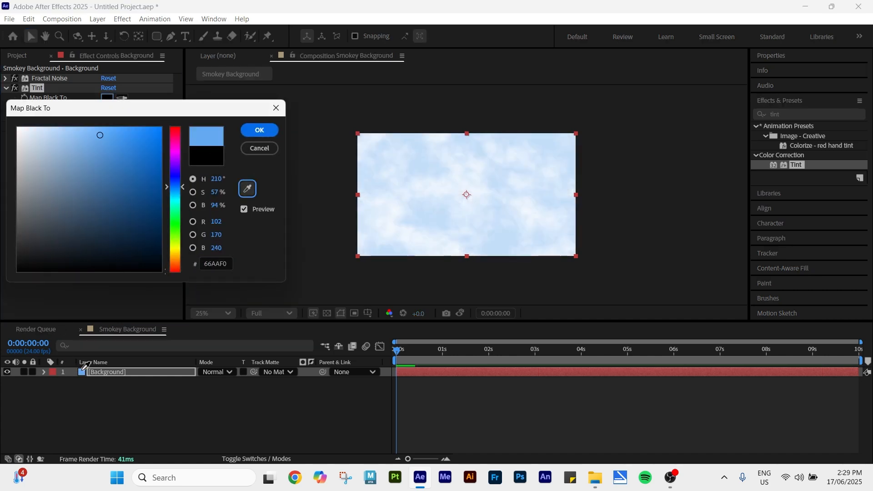
click(84, 370)
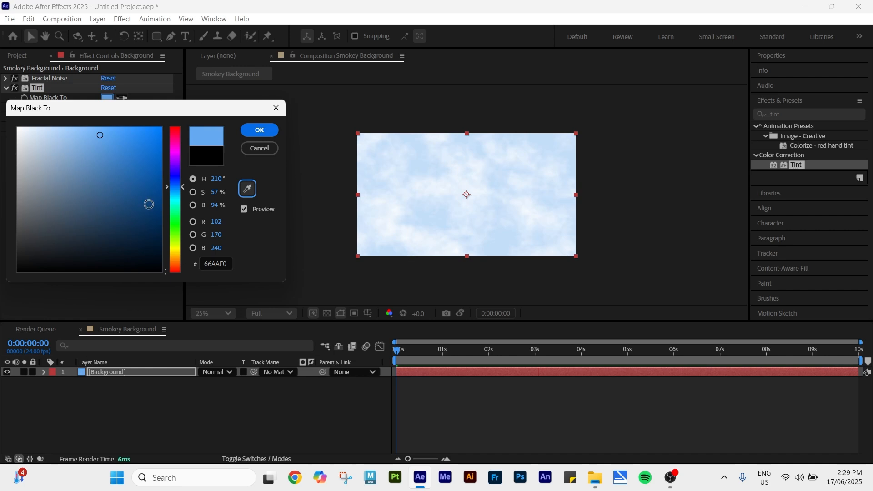
click(249, 132)
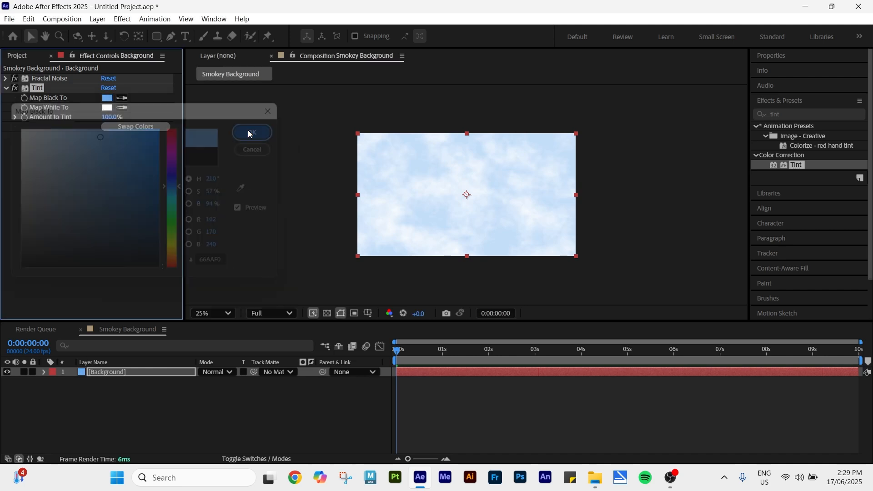
Step: Set Tint's Map White To colour to a dark greyish brown
click(108, 108)
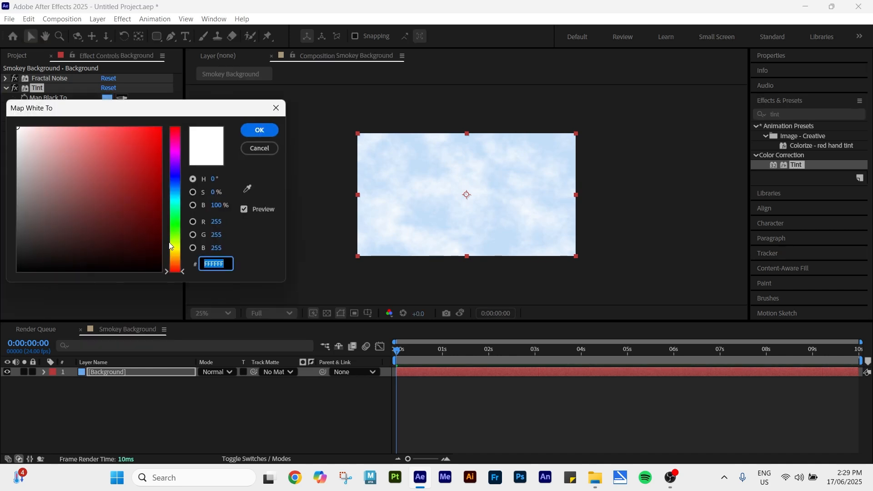
drag(178, 238, 178, 255)
mouse_move(129, 198)
mouse_down()
mouse_move(133, 212)
mouse_move(88, 203)
mouse_move(156, 236)
mouse_move(104, 224)
mouse_move(49, 235)
mouse_move(54, 229)
mouse_up()
click(259, 131)
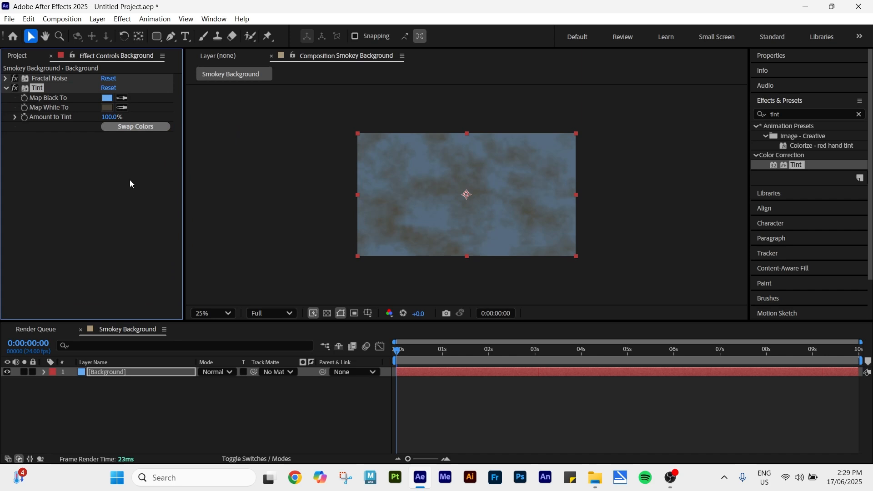
Step: Preview the tinted smoke animation
key(space)
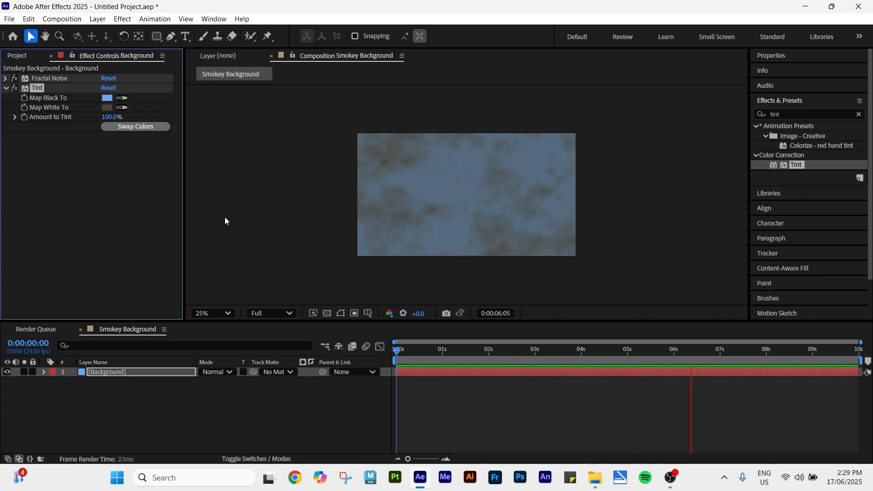
key(space)
drag(709, 352, 448, 377)
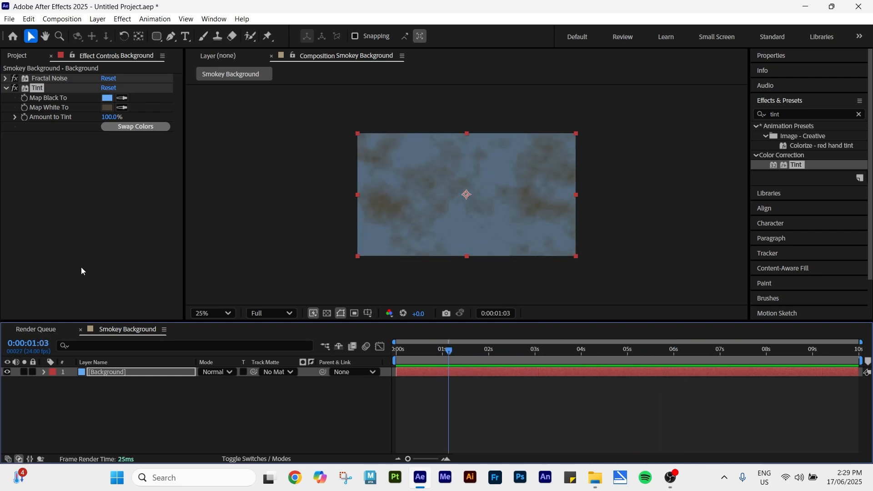
Step: Raise the Fractal Noise Contrast to 247 and Brightness to -9
click(7, 79)
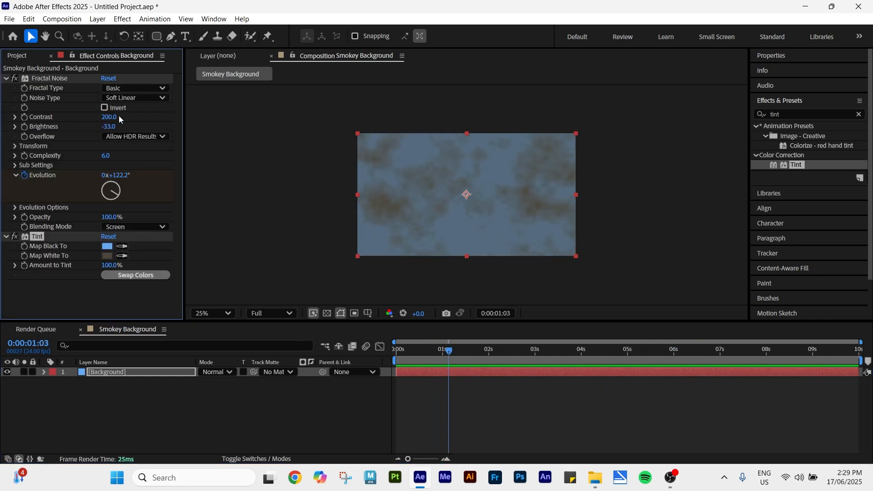
mouse_move(110, 119)
mouse_down()
mouse_move(147, 127)
mouse_move(120, 129)
mouse_up()
click(116, 129)
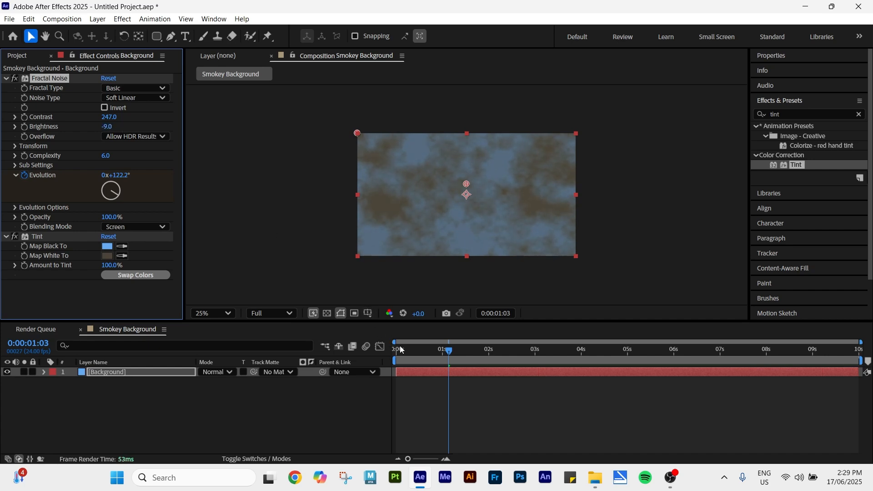
Step: Play back the adjusted smoke animation from the beginning
drag(400, 350, 378, 353)
key(space)
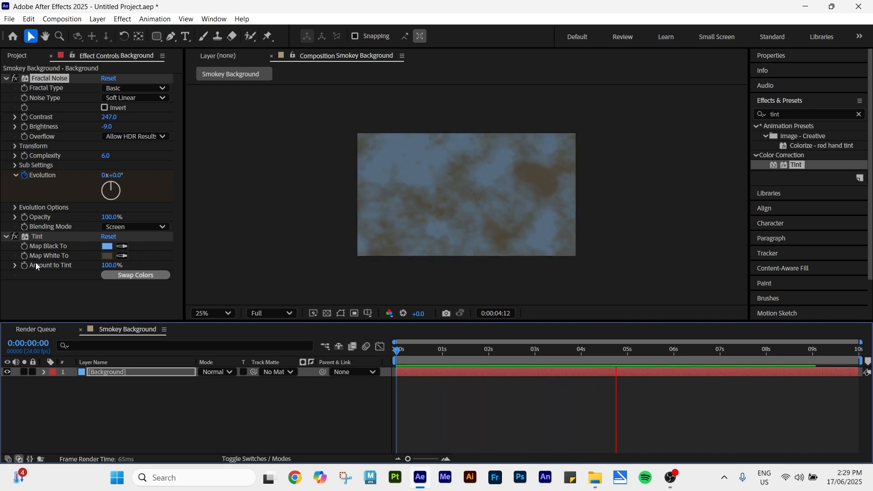
key(space)
Step: Import Castle.png and place it in the composition above the Background layer
click(6, 79)
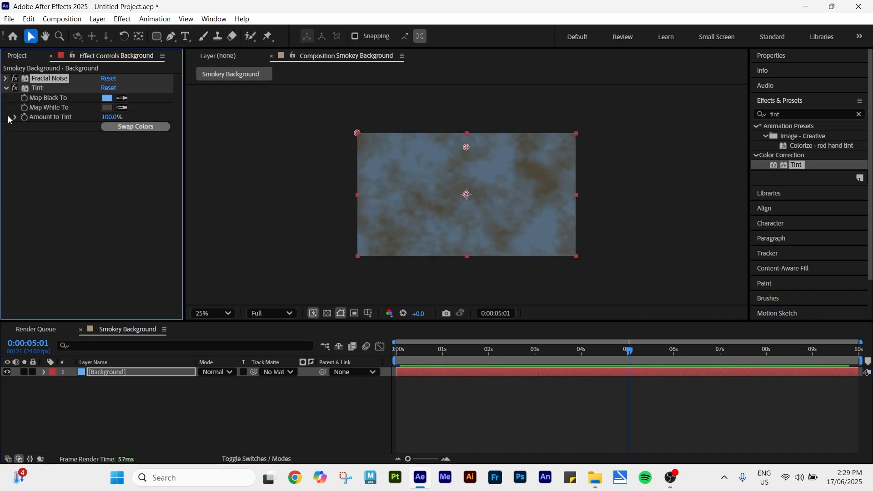
click(16, 55)
click(118, 219)
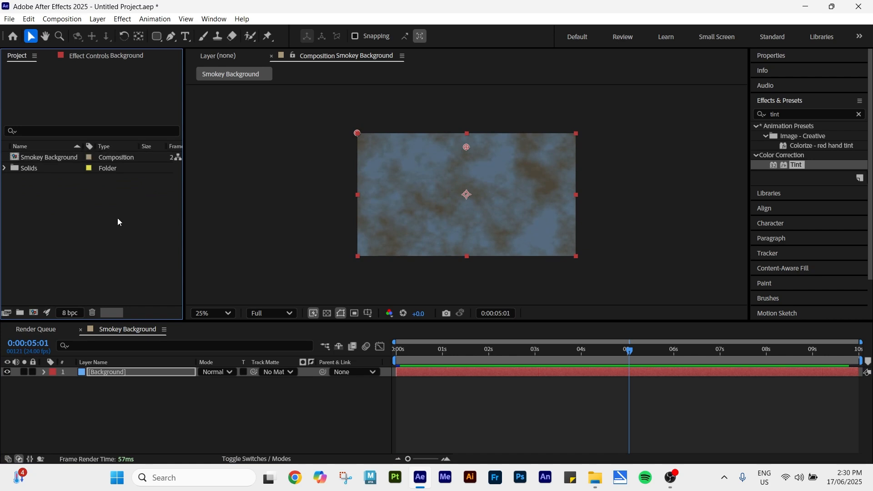
double_click(92, 205)
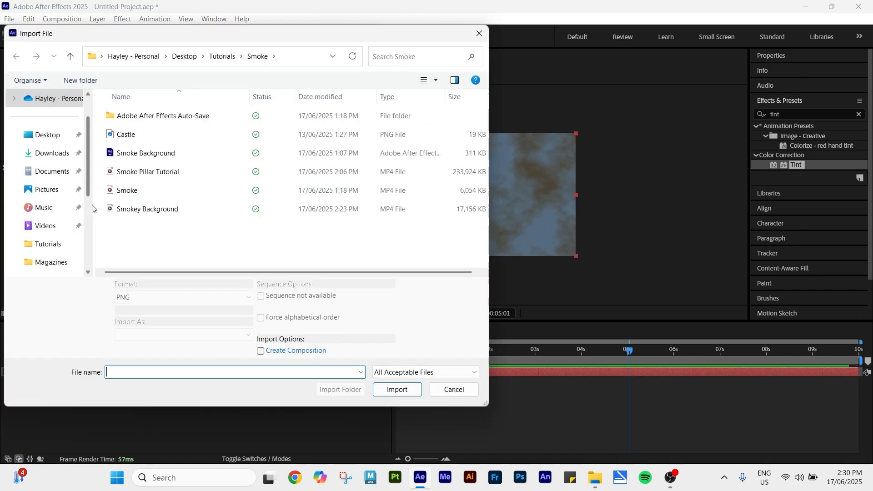
double_click(119, 143)
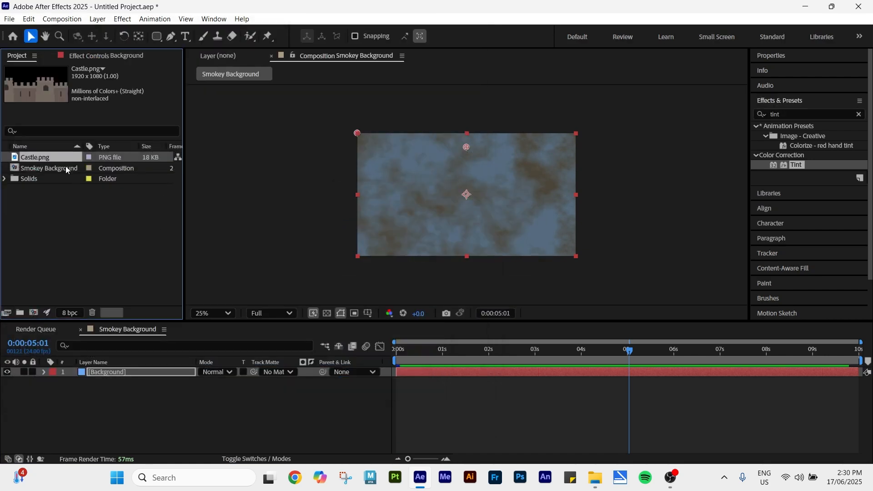
drag(50, 157, 91, 373)
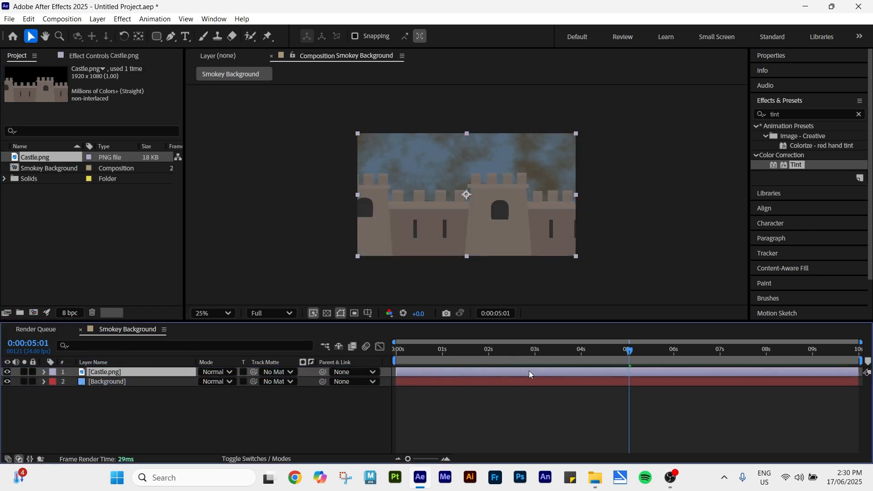
Step: Preview the castle composition over the animated smoke
drag(417, 352, 375, 347)
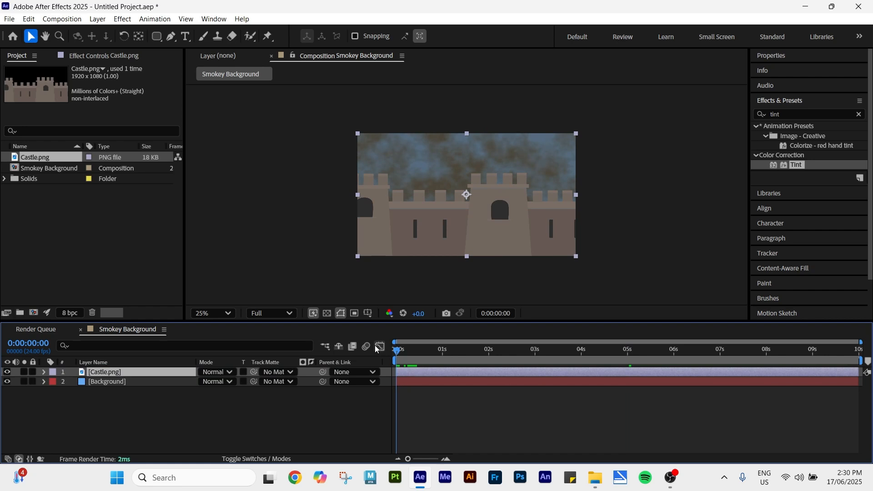
key(space)
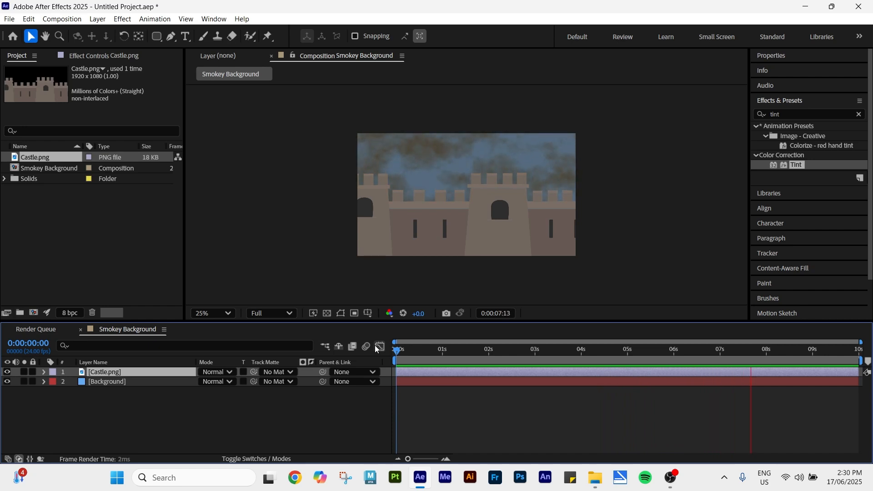
key(space)
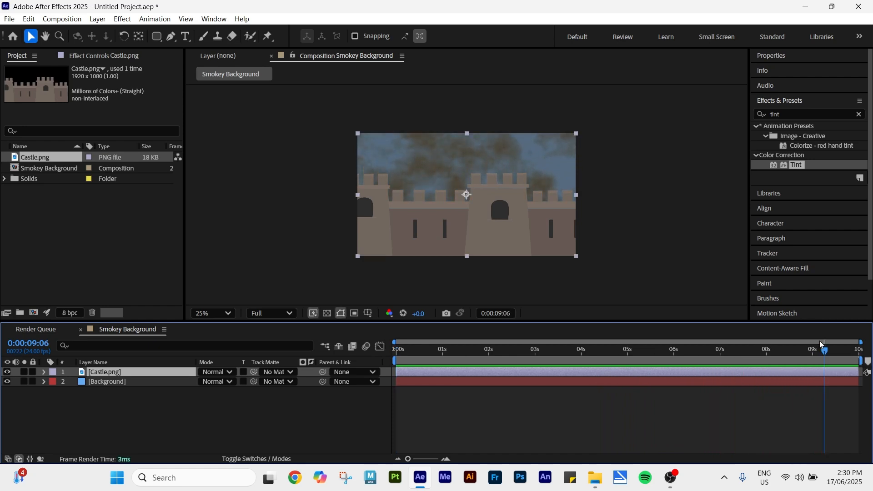
drag(820, 350, 393, 371)
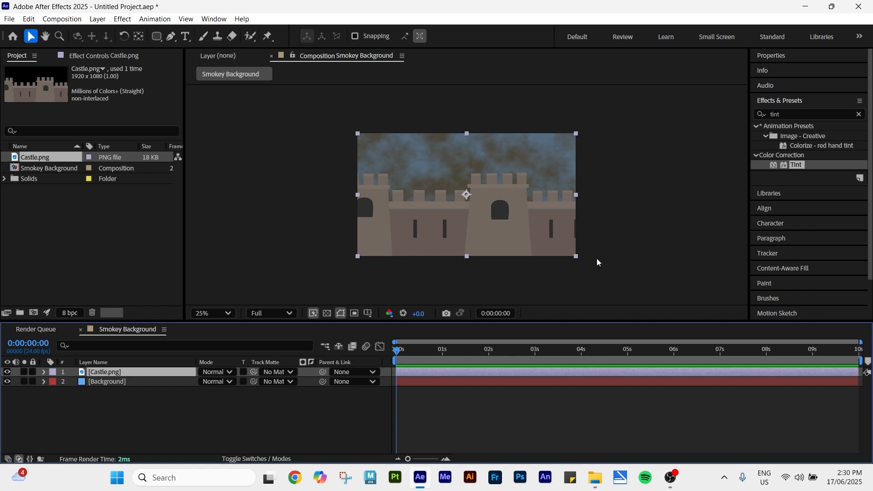
click(213, 313)
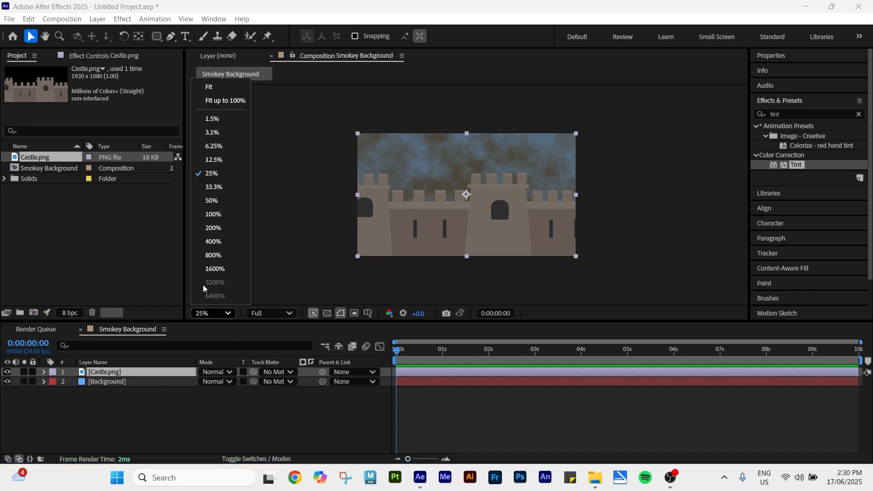
click(213, 97)
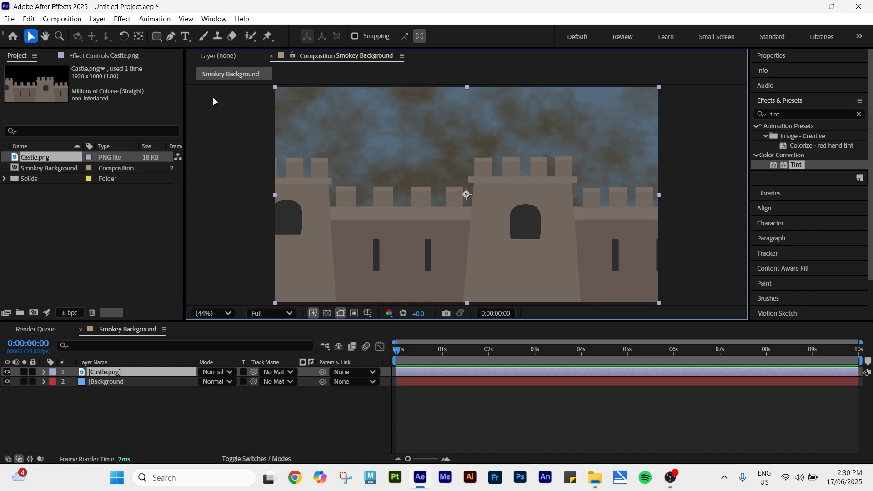